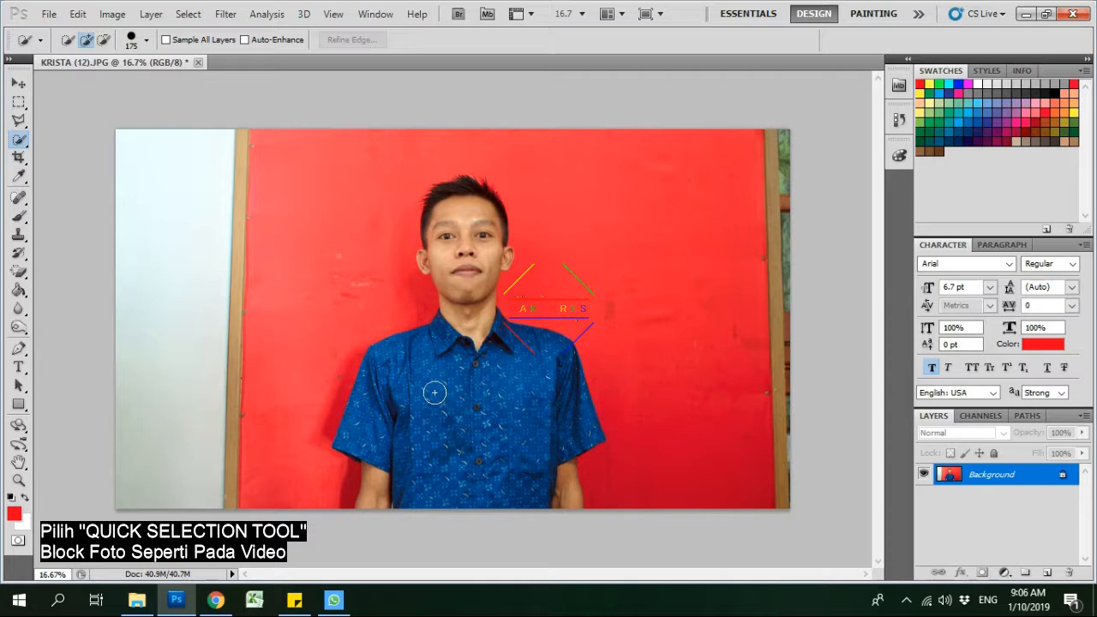
# Select the whole man, including shirt, arms, face and hair, with the Quick Selection tool and check the outline around his head.
pyautogui.moveTo(434, 393)
pyautogui.mouseDown()
pyautogui.moveTo(385, 412)
pyautogui.moveTo(414, 486)
pyautogui.moveTo(398, 478)
pyautogui.moveTo(400, 494)
pyautogui.moveTo(418, 497)
pyautogui.moveTo(448, 470)
pyautogui.moveTo(470, 496)
pyautogui.moveTo(564, 494)
pyautogui.moveTo(552, 453)
pyautogui.moveTo(489, 370)
pyautogui.moveTo(462, 320)
pyautogui.mouseUp()
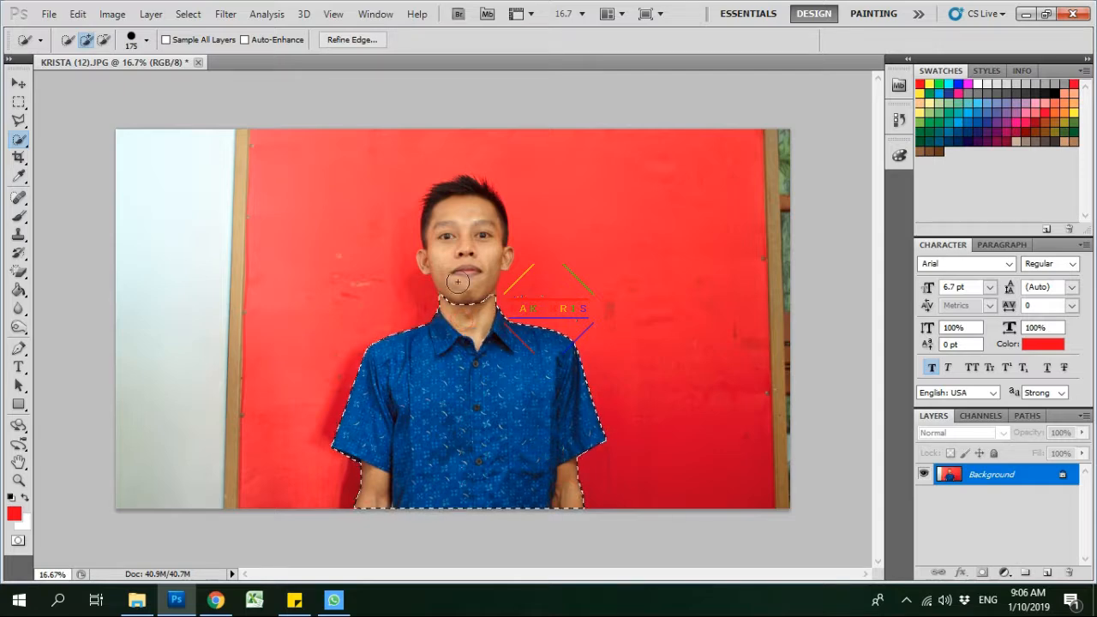
pyautogui.moveTo(458, 282); pyautogui.dragTo(460, 238)
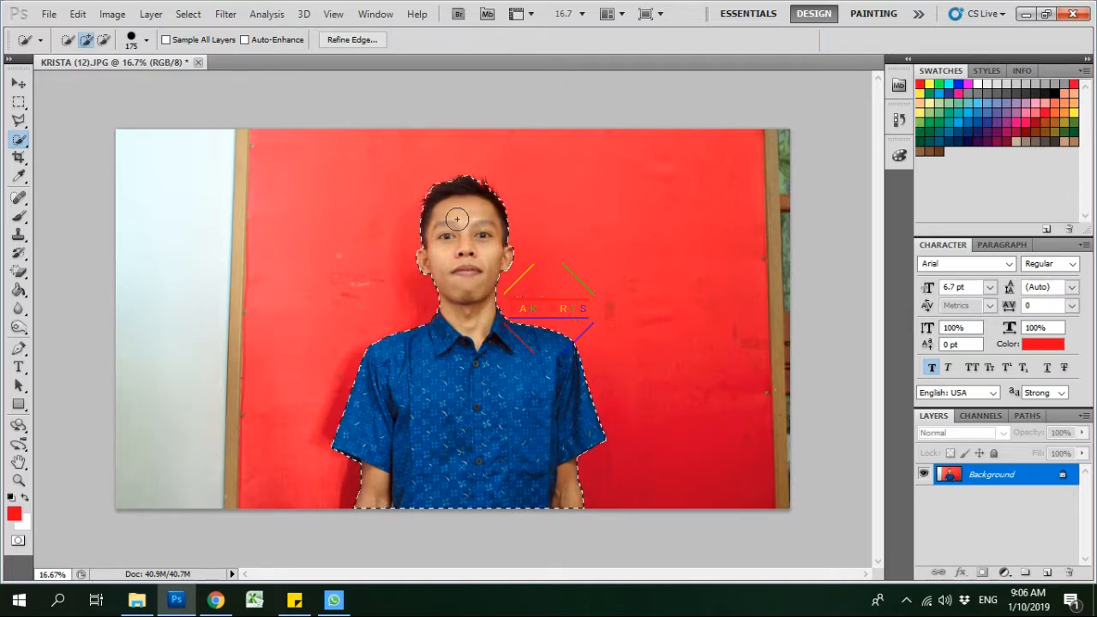
pyautogui.hotkey('ctrl', '+')
pyautogui.hotkey('ctrl', '+')
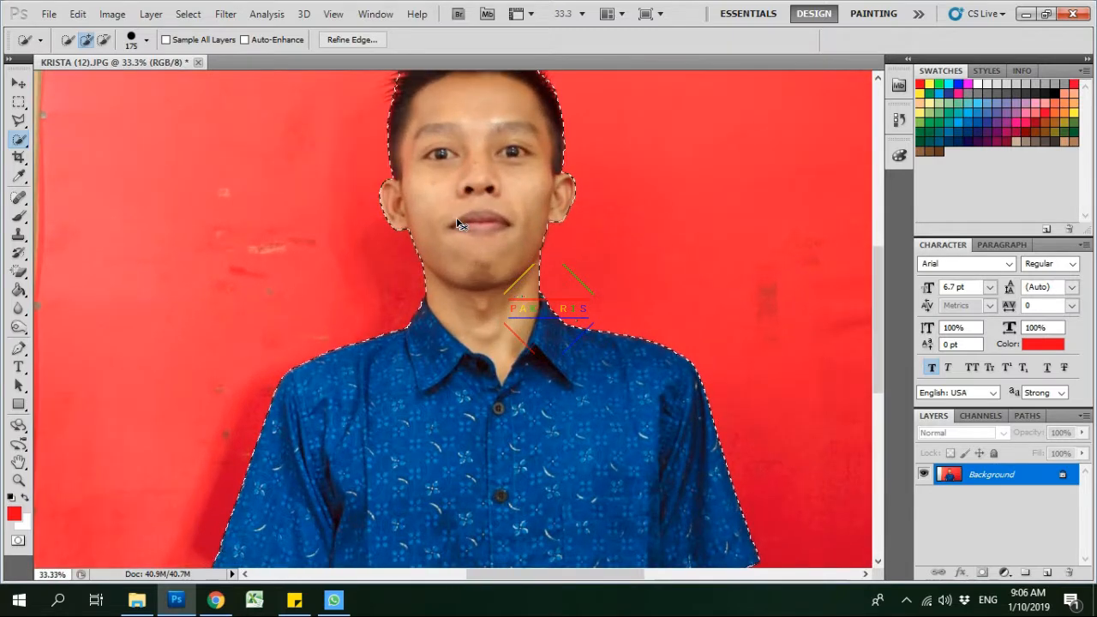
pyautogui.hotkey('ctrl', '+')
pyautogui.moveTo(876, 309); pyautogui.dragTo(878, 242)
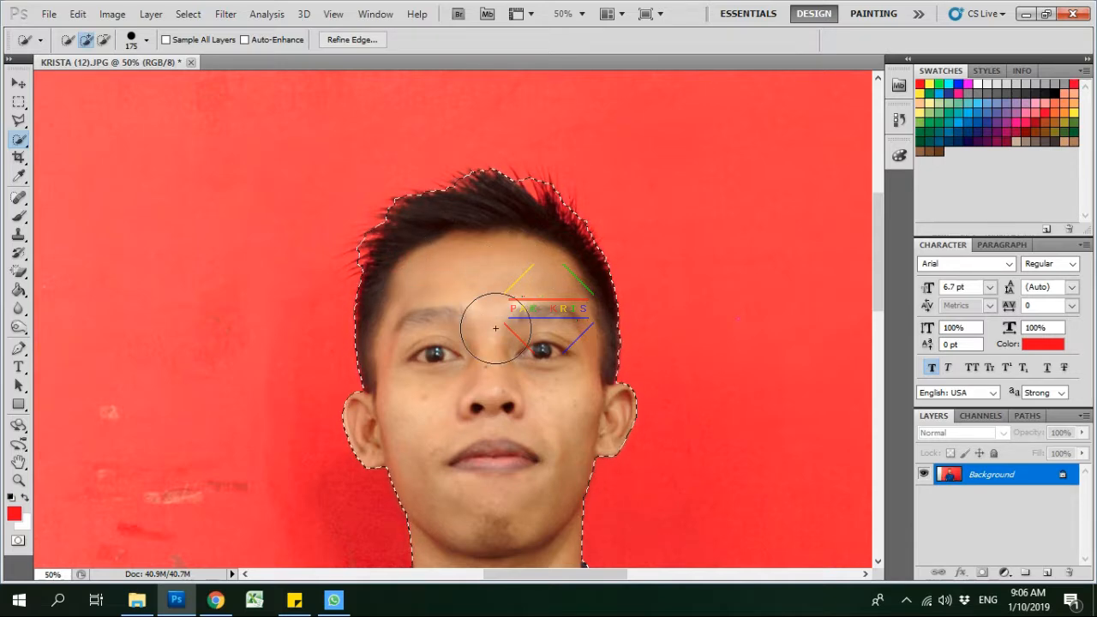
pyautogui.hotkey('ctrl', '-')
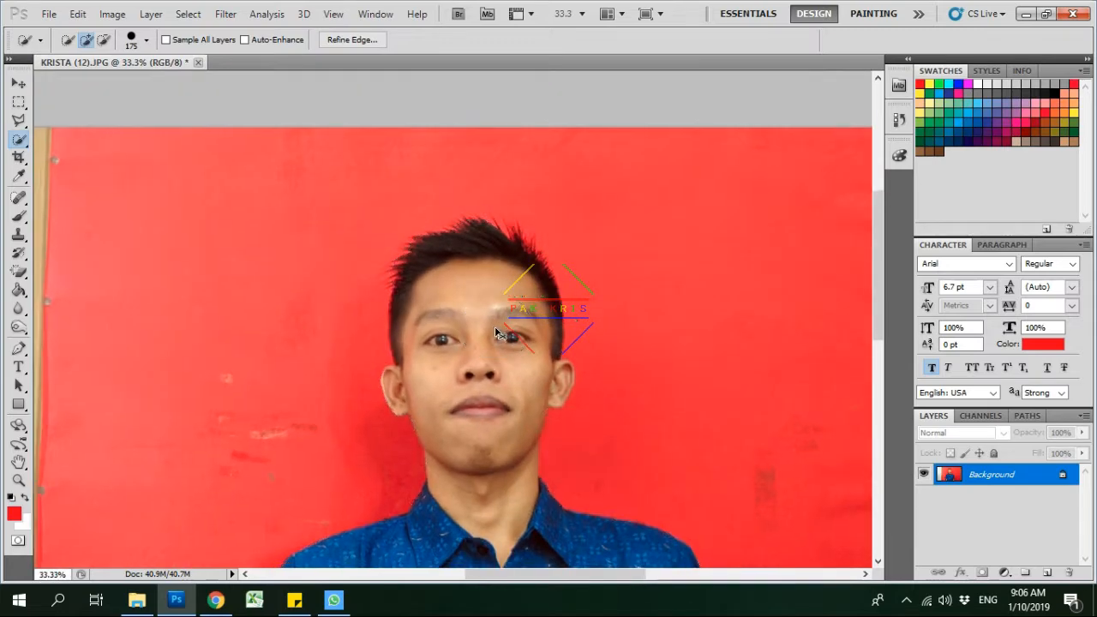
pyautogui.hotkey('ctrl', '-')
pyautogui.hotkey('ctrl', '-')
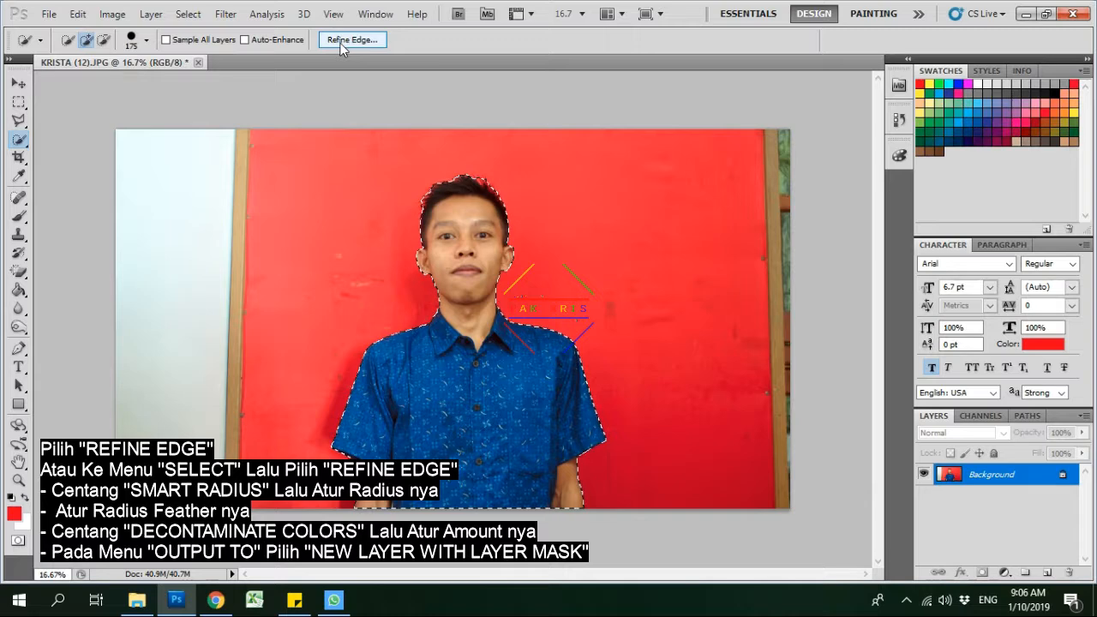
# Refine the selection's edge with Smart Radius on, a 250 px radius and a 3.3 px feather.
pyautogui.click(200, 16)
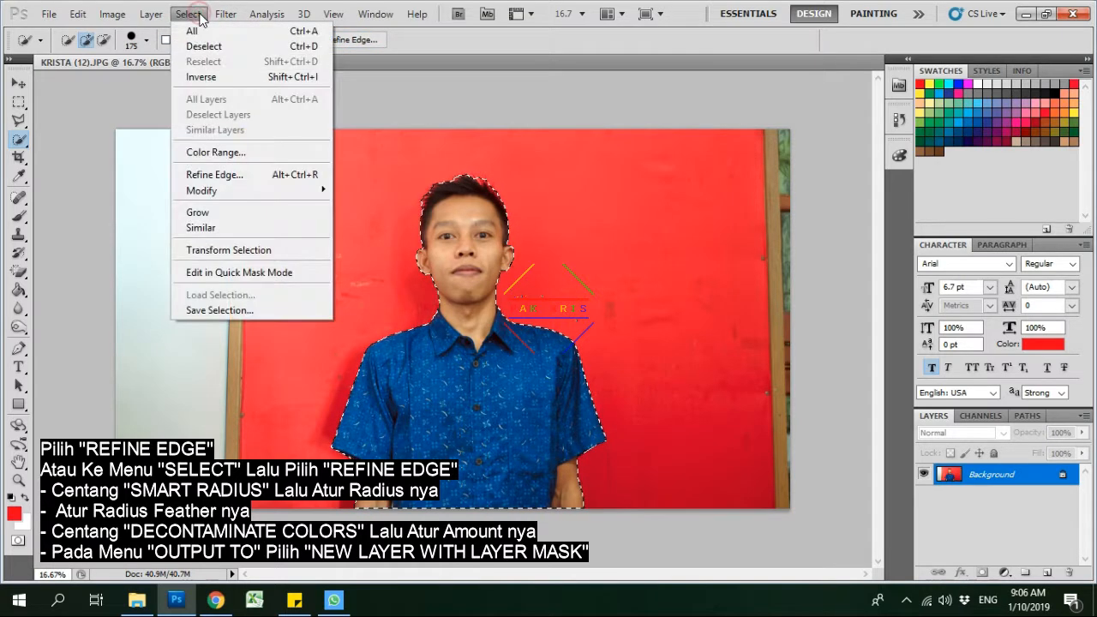
pyautogui.click(225, 175)
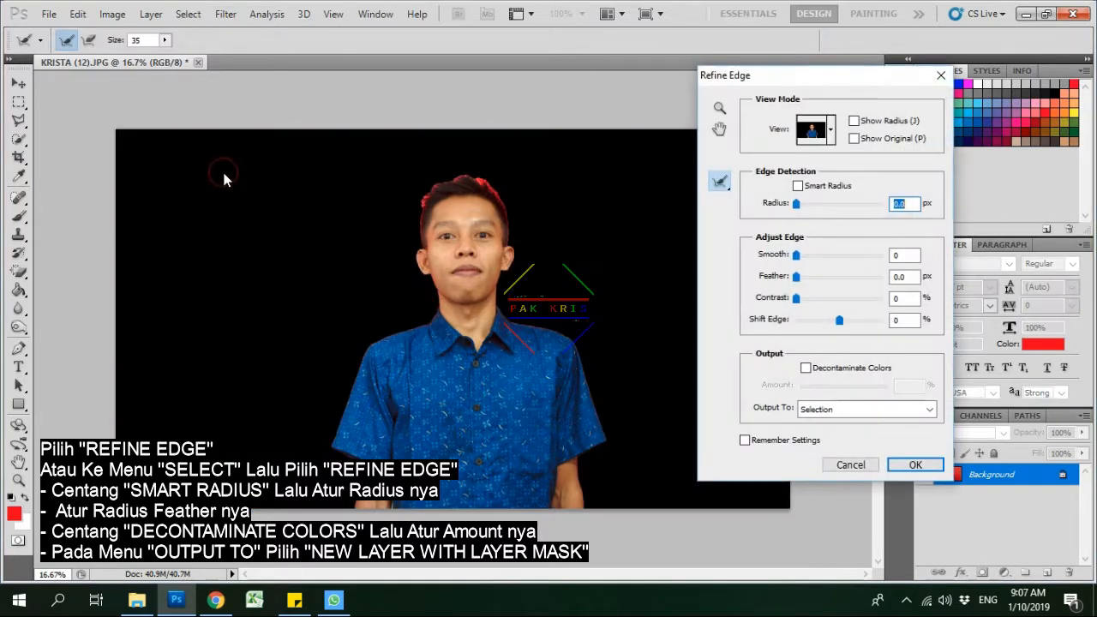
pyautogui.click(798, 187)
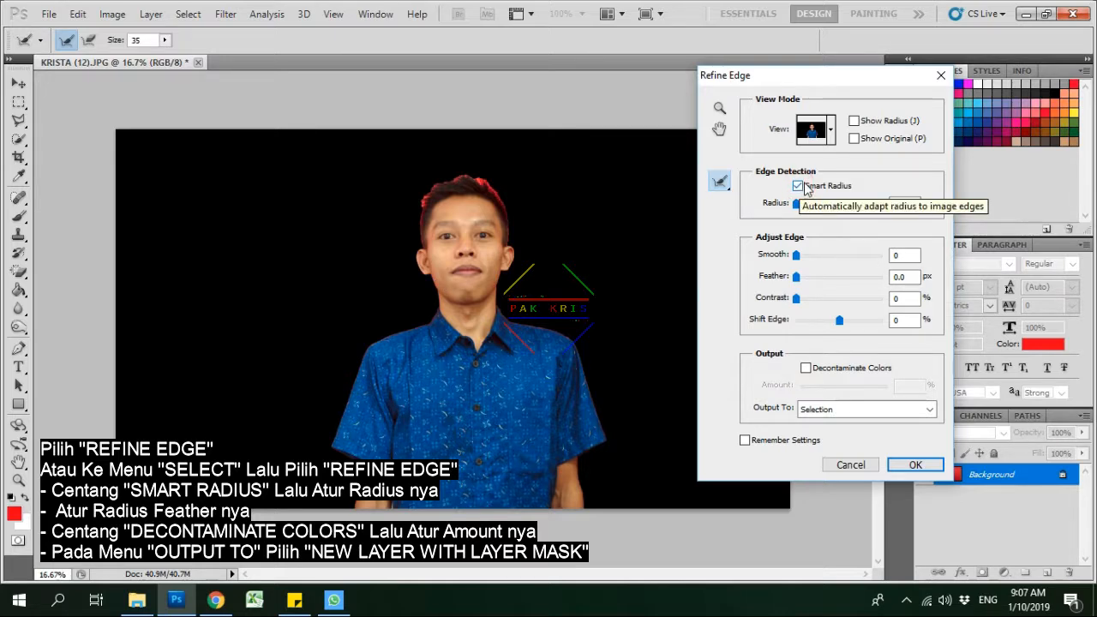
pyautogui.moveTo(796, 204); pyautogui.dragTo(887, 208)
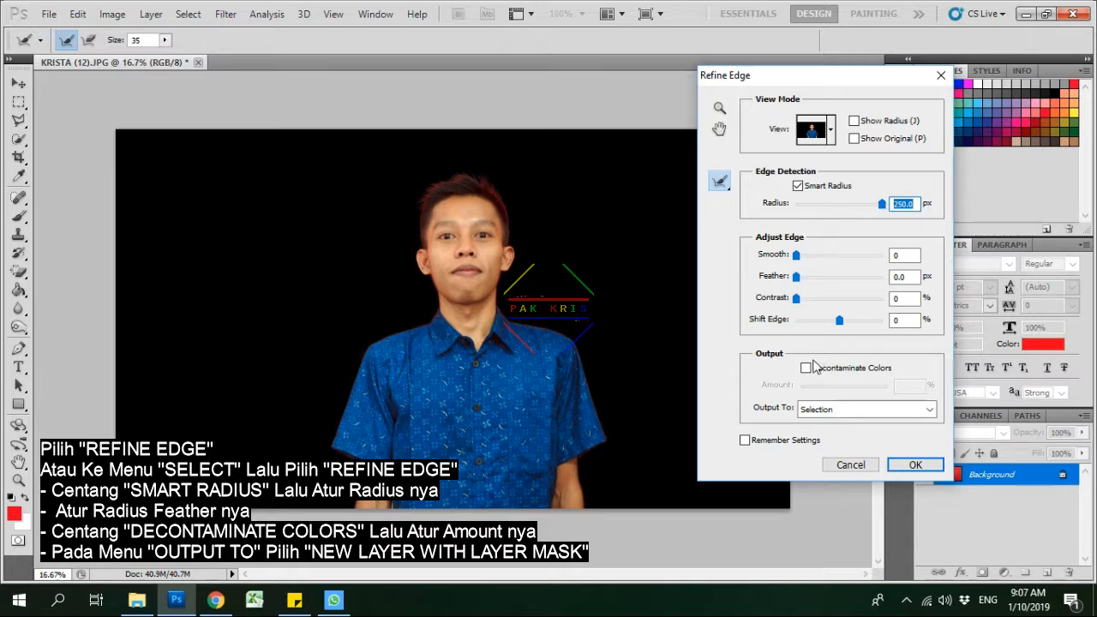
pyautogui.moveTo(799, 283); pyautogui.dragTo(813, 288)
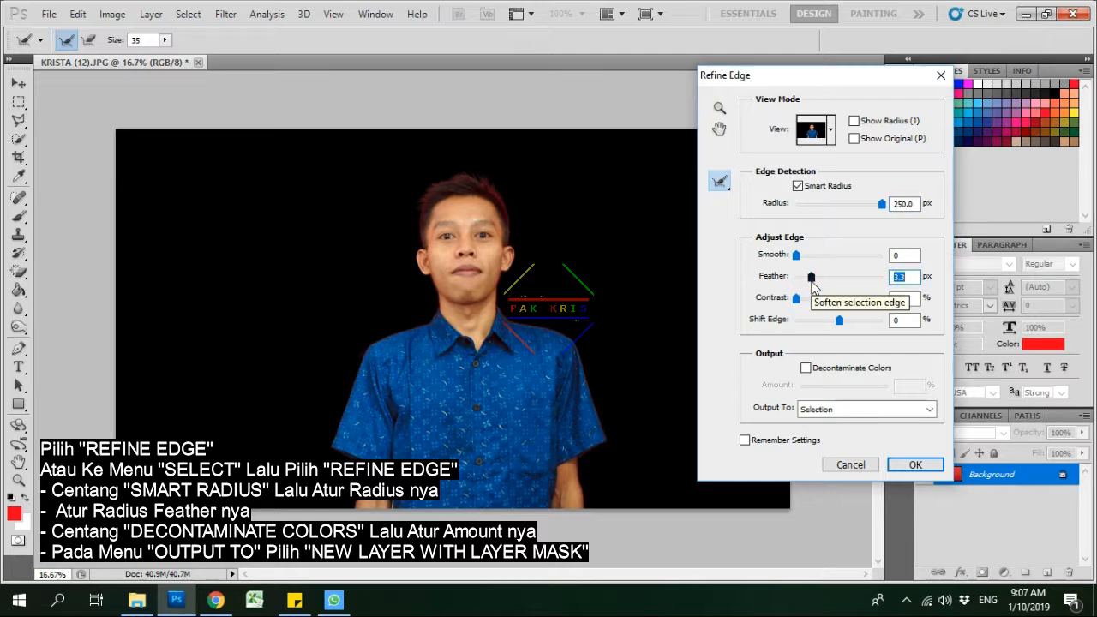
# Enable Decontaminate Colors at 50% and output the refined selection to a new layer with a layer mask.
pyautogui.click(806, 368)
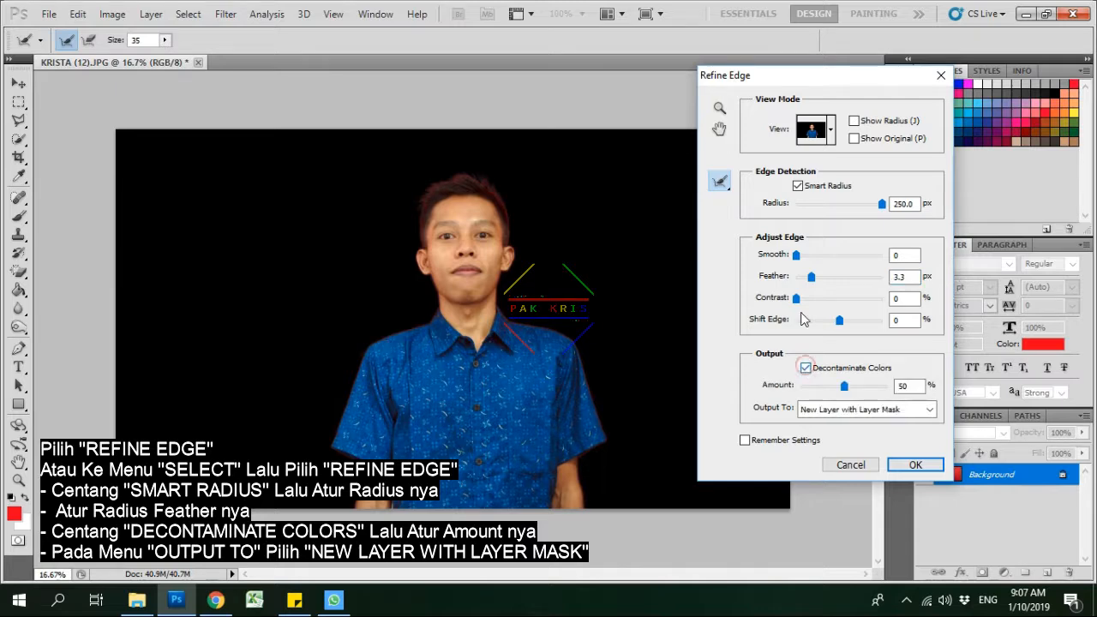
pyautogui.click(833, 410)
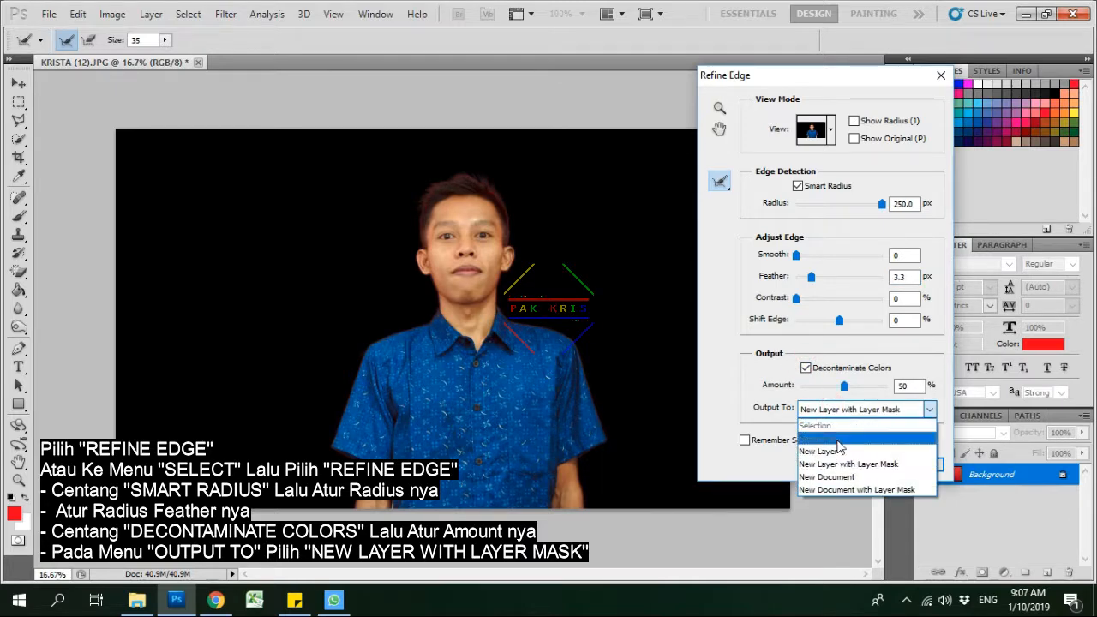
pyautogui.click(839, 467)
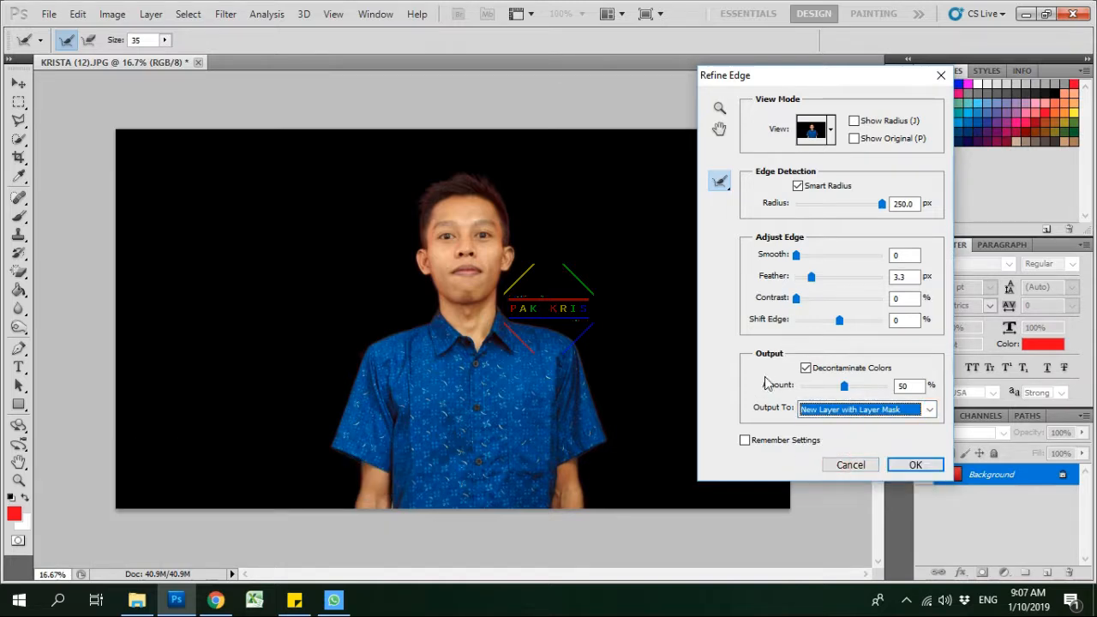
pyautogui.click(911, 467)
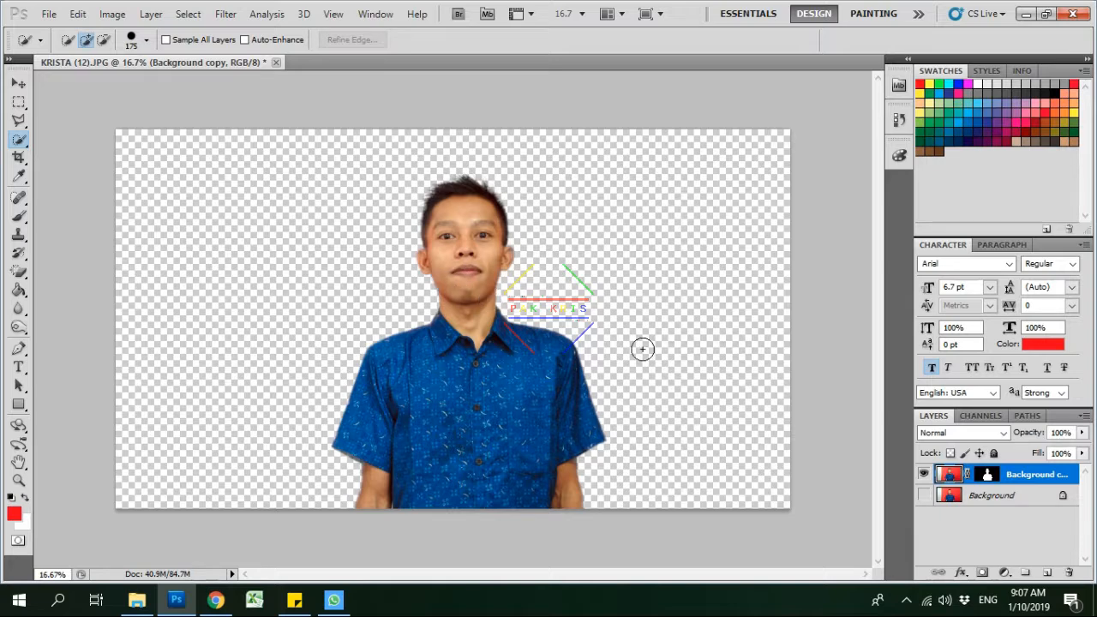
# Create a new layer beneath the masked cutout and fill it with red (ff0000) using the Paint Bucket.
pyautogui.click(1047, 574)
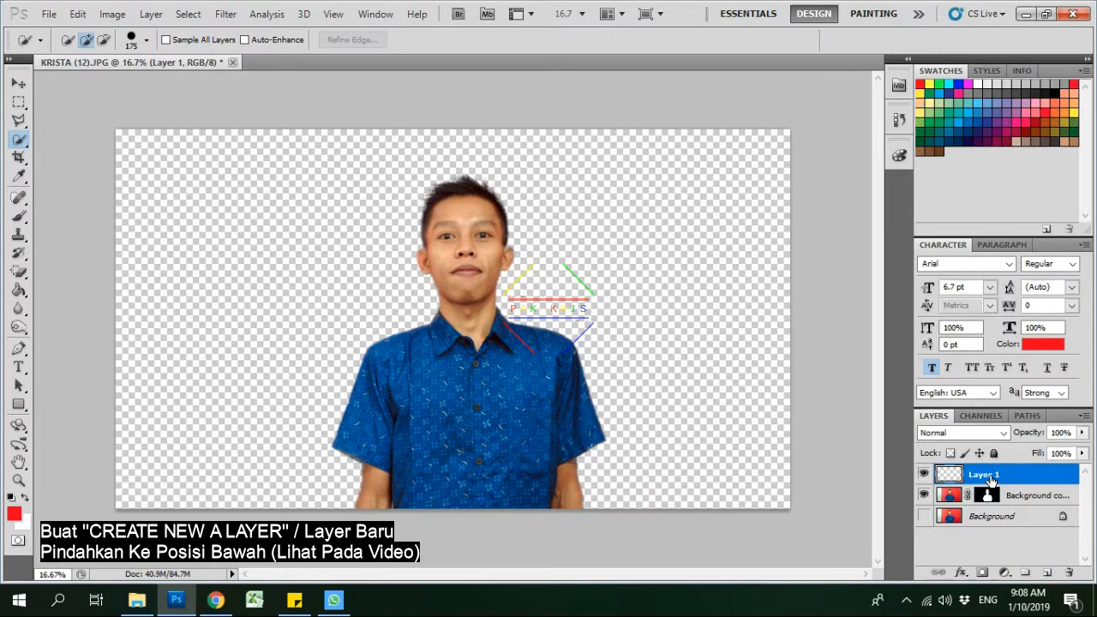
pyautogui.moveTo(992, 481); pyautogui.dragTo(992, 501)
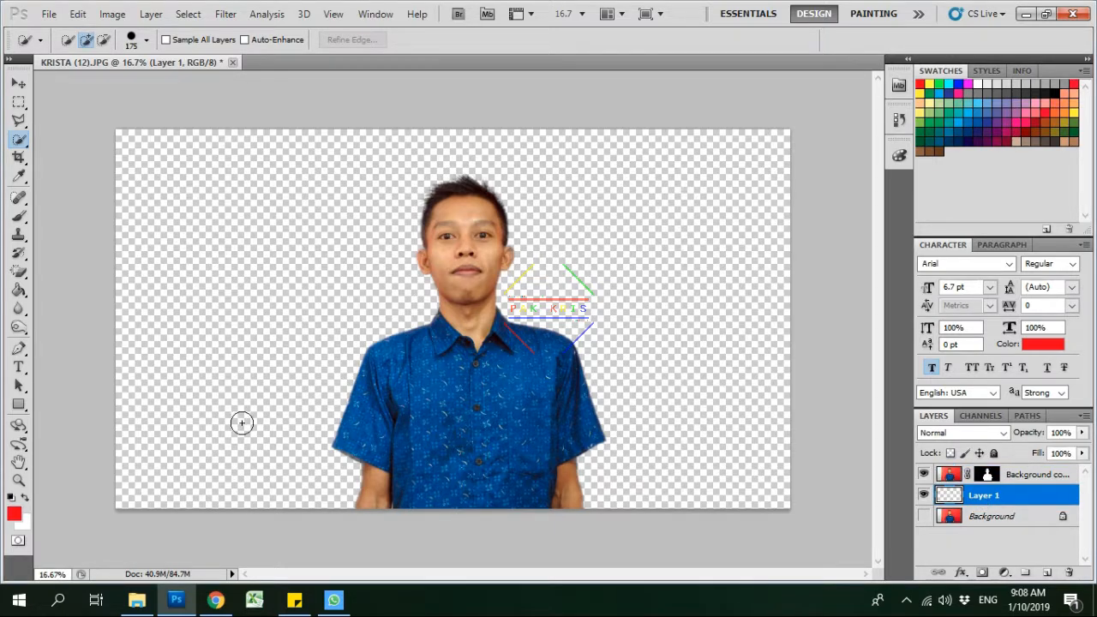
pyautogui.click(14, 513)
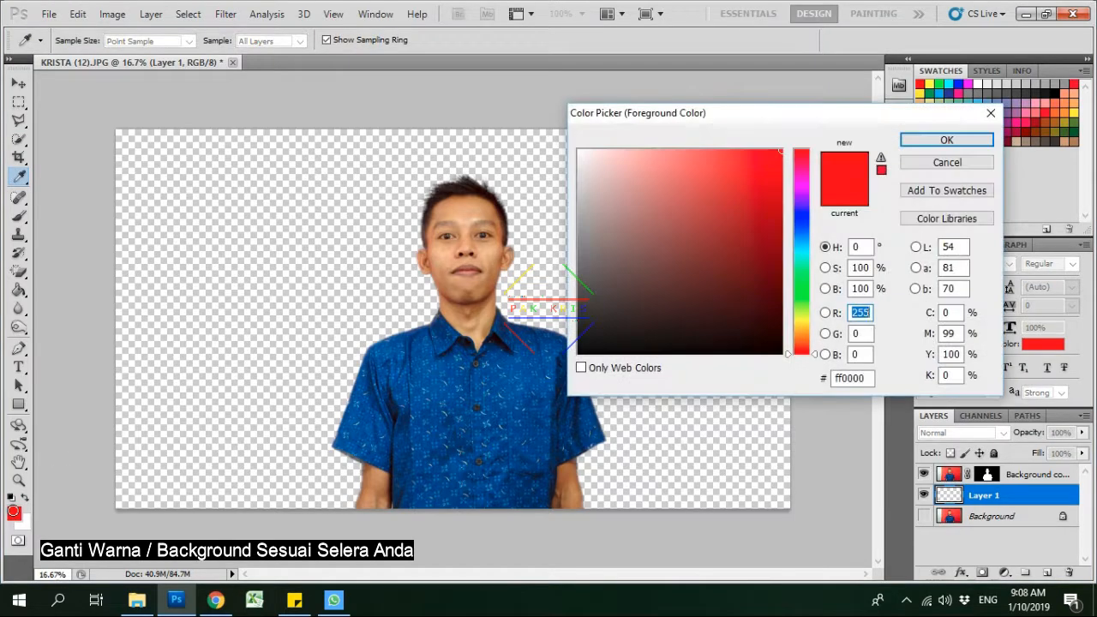
pyautogui.click(946, 140)
pyautogui.press('w')
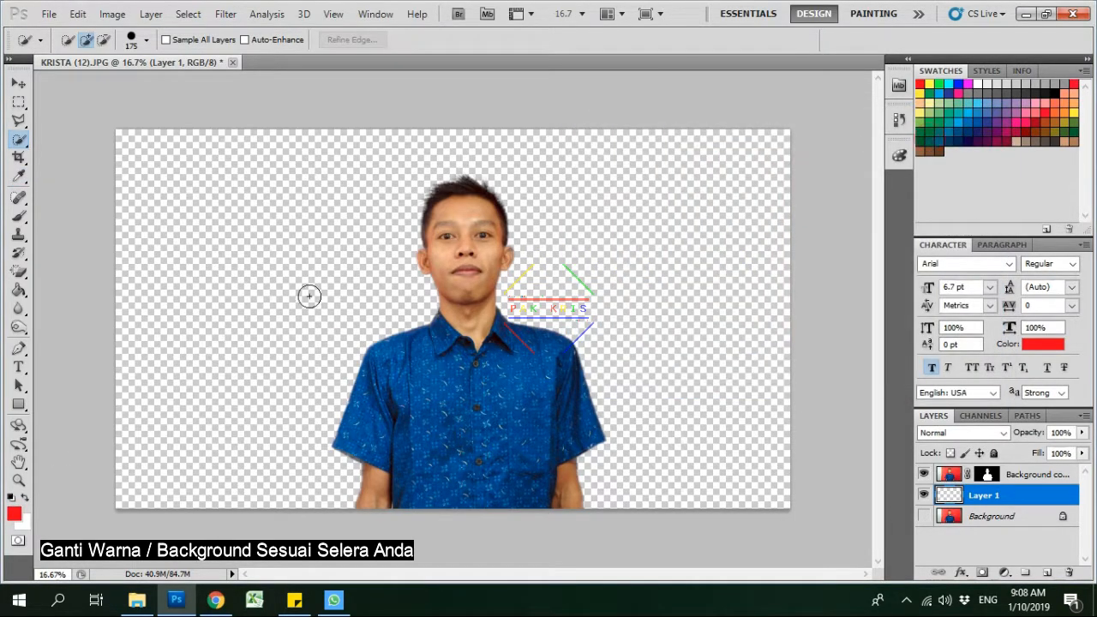
pyautogui.click(19, 290)
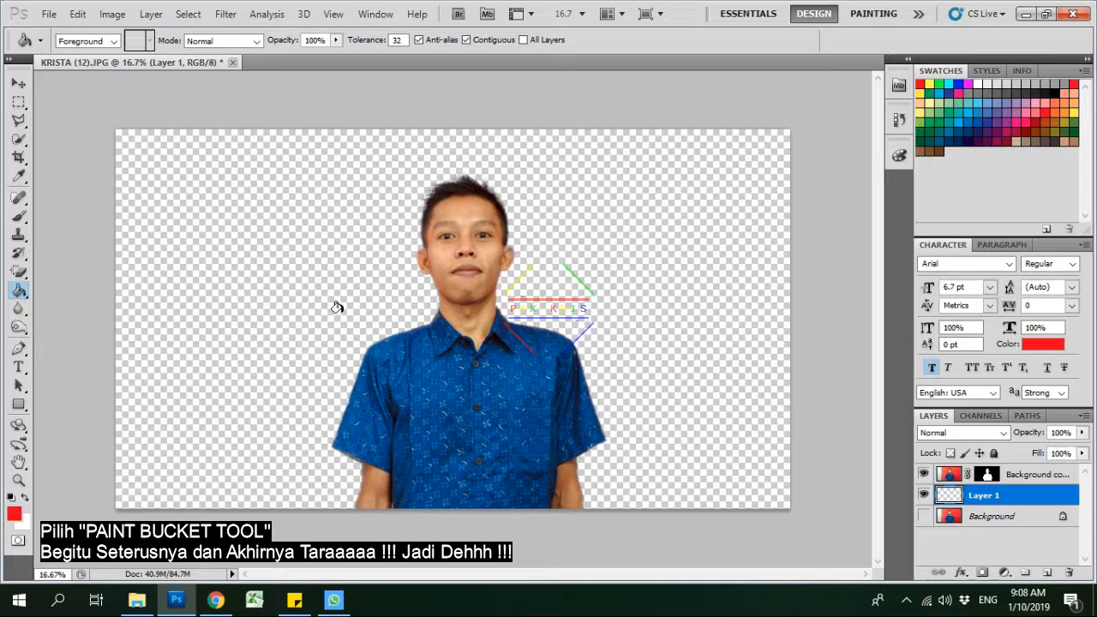
pyautogui.click(295, 233)
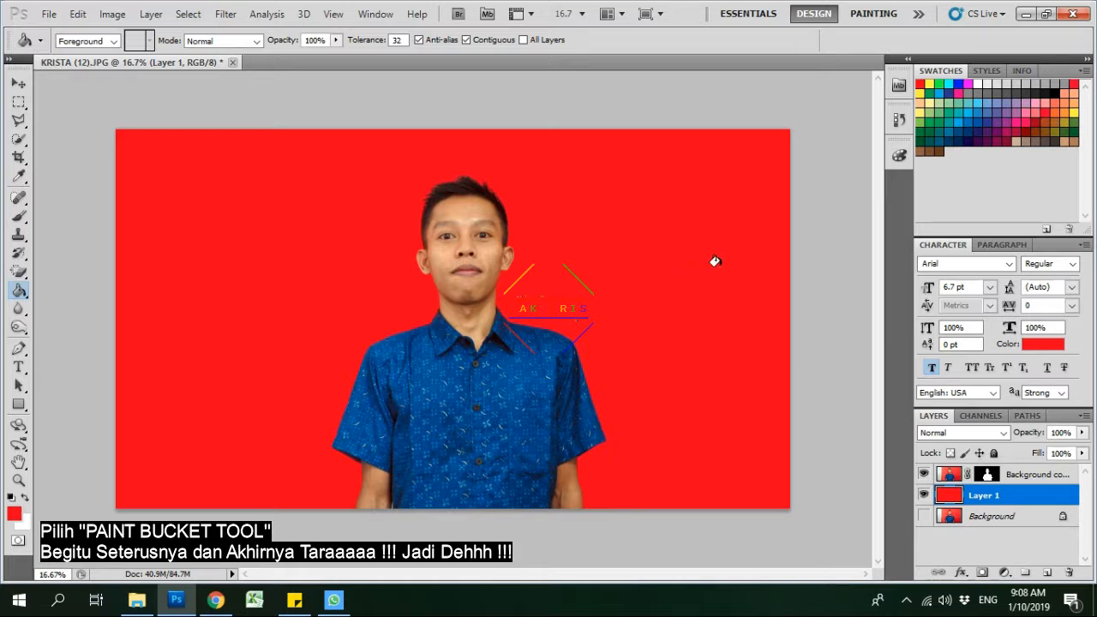
# Try yellow, green, cyan and red swatch colours as successive Paint Bucket fills on the layer behind the man.
pyautogui.click(932, 84)
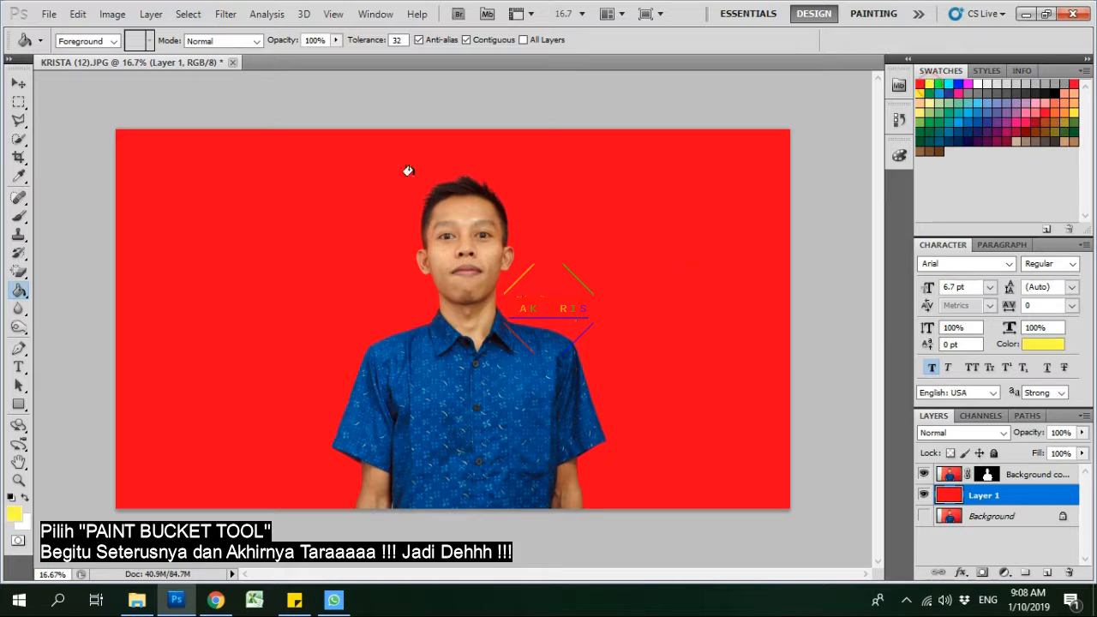
pyautogui.click(281, 248)
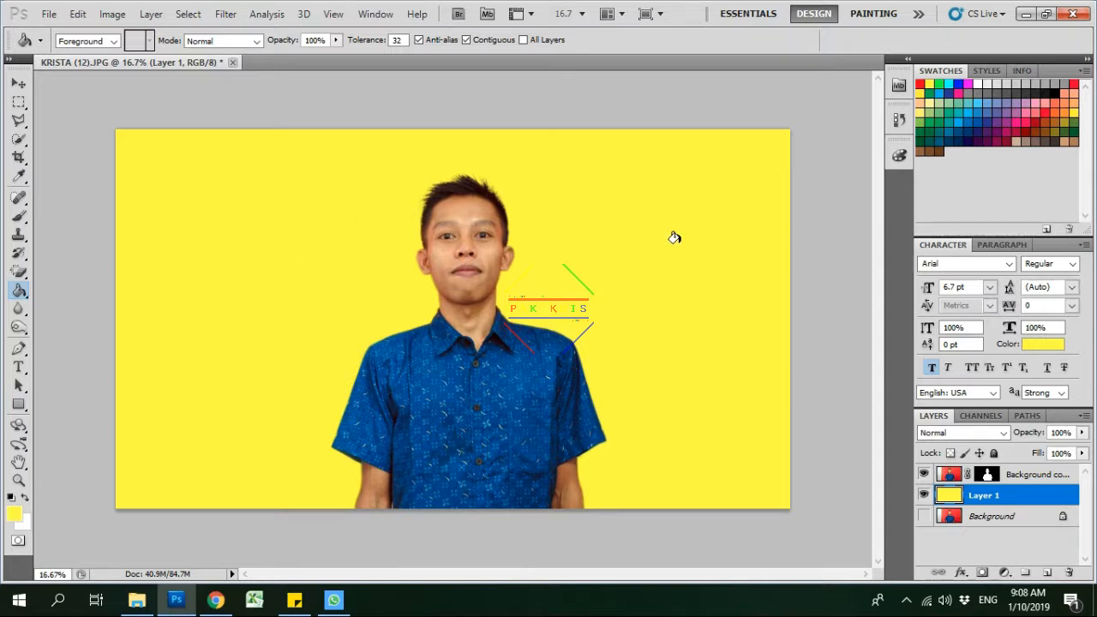
pyautogui.click(940, 83)
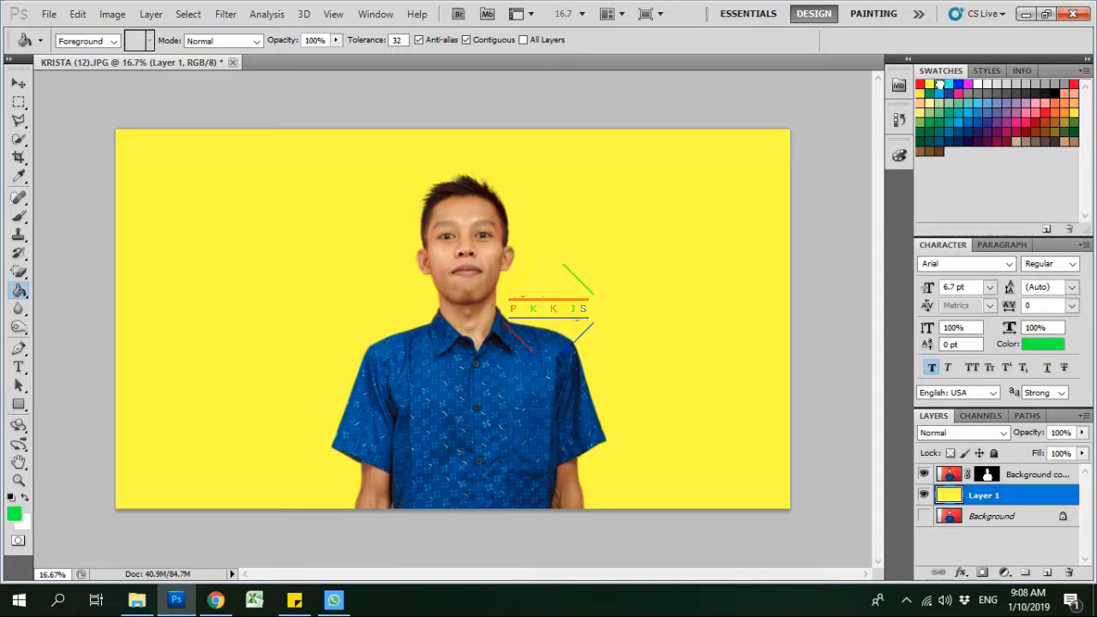
pyautogui.click(296, 198)
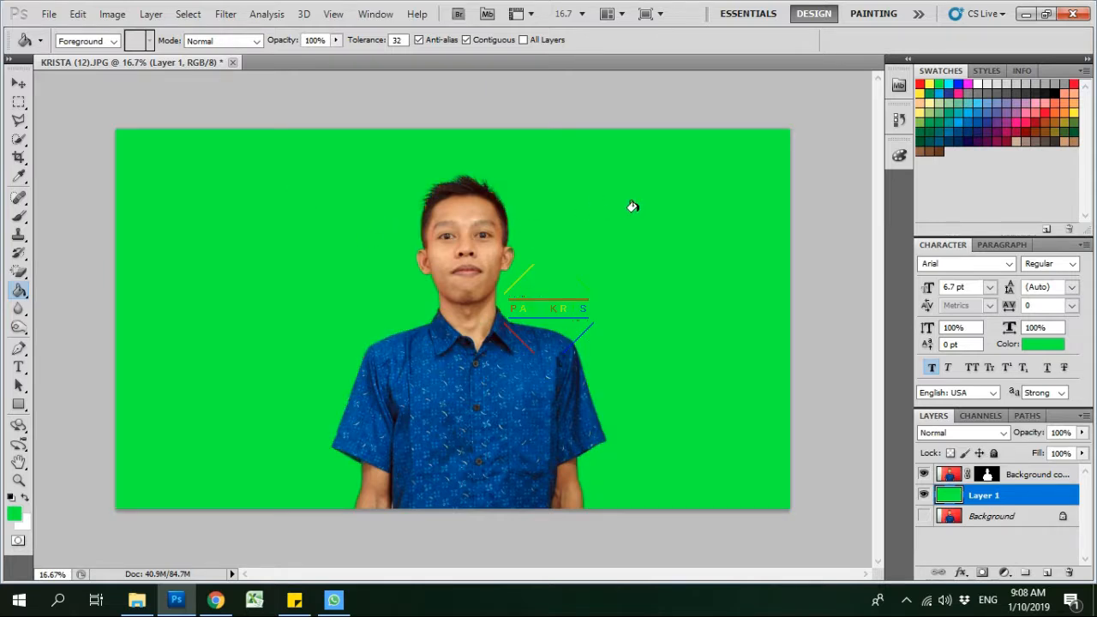
pyautogui.click(951, 84)
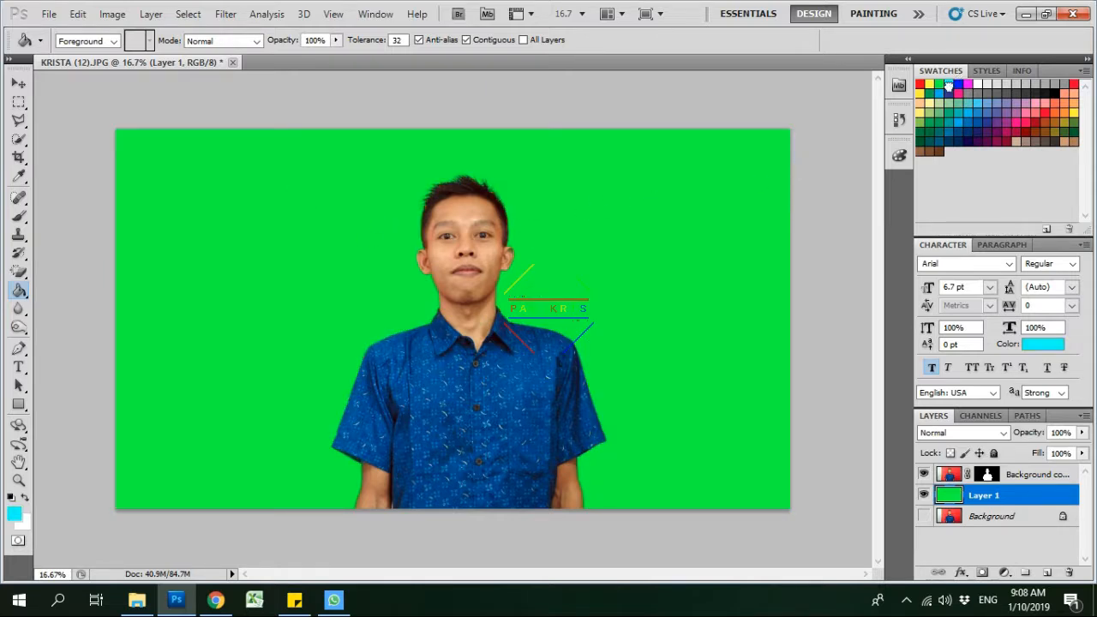
pyautogui.click(293, 228)
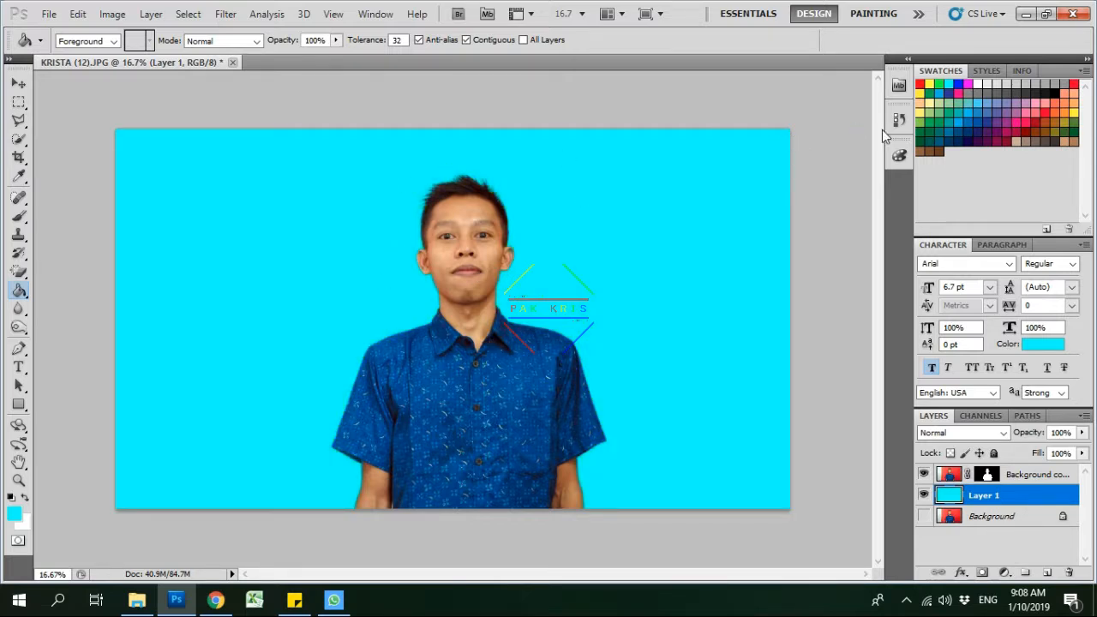
pyautogui.click(921, 83)
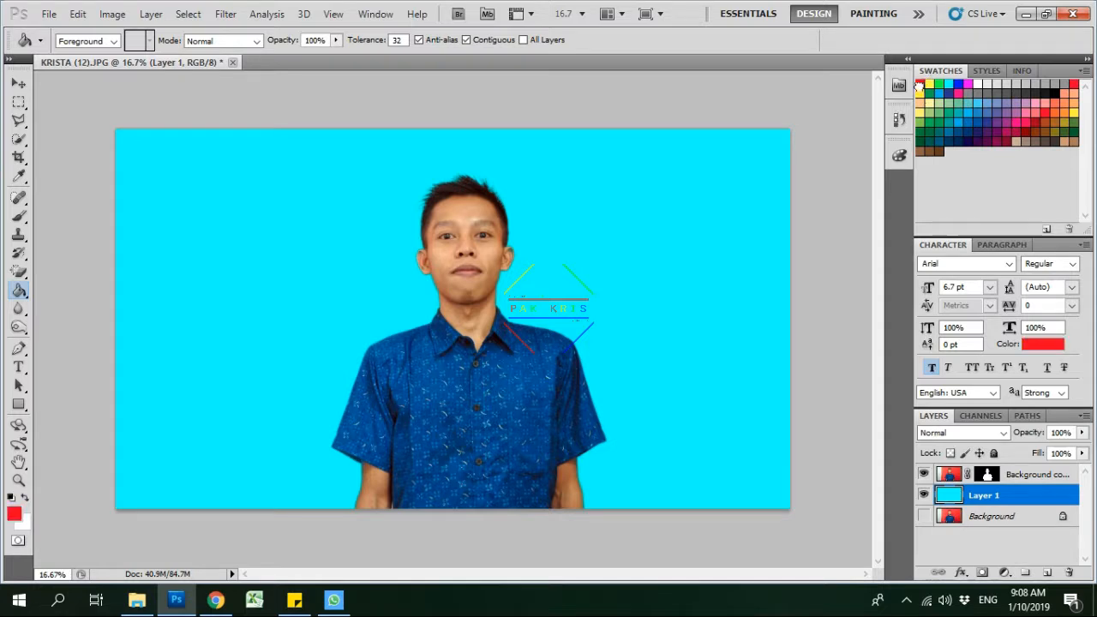
pyautogui.click(286, 262)
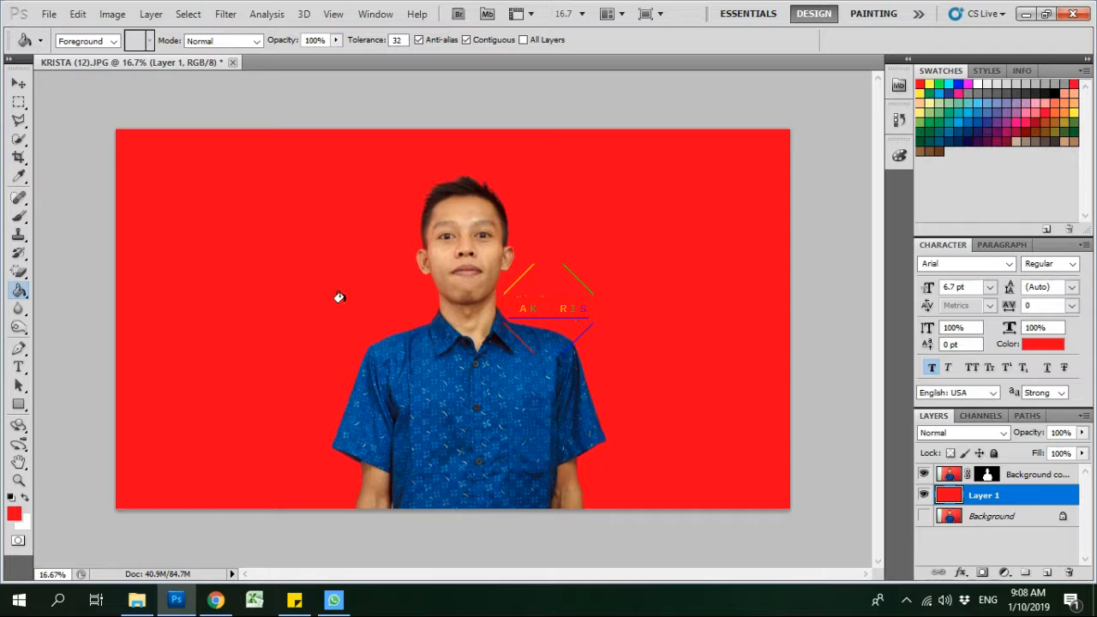
# Examine the cutout's edges around the hair, face and collar against the red background at 50% zoom.
pyautogui.hotkey('ctrl', '+')
pyautogui.hotkey('ctrl', '+')
pyautogui.hotkey('ctrl', '+')
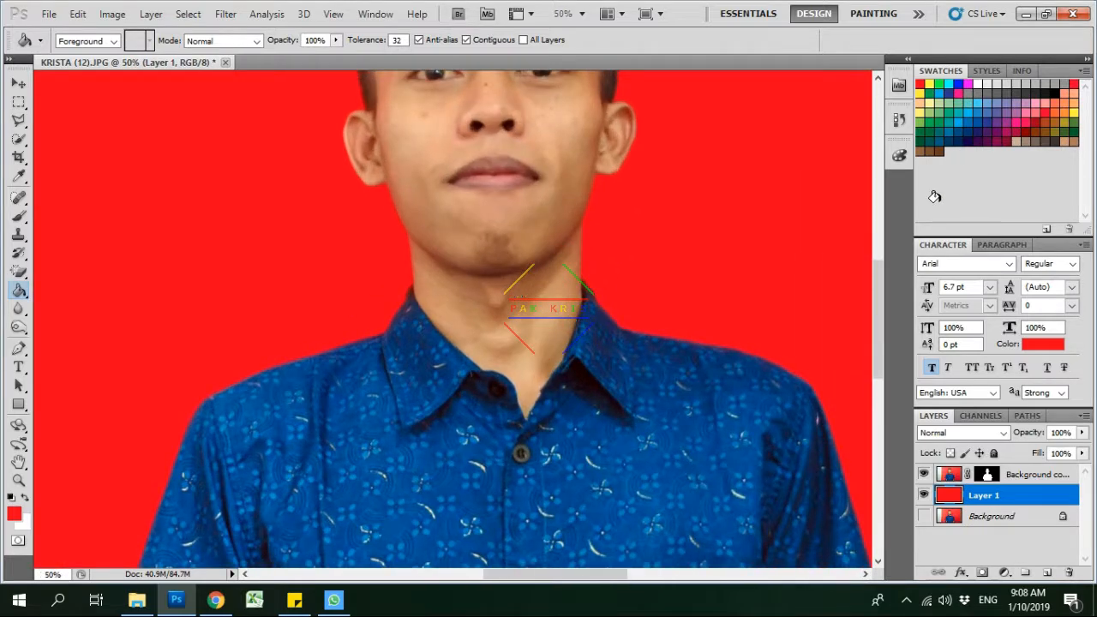
pyautogui.moveTo(884, 289); pyautogui.dragTo(883, 216)
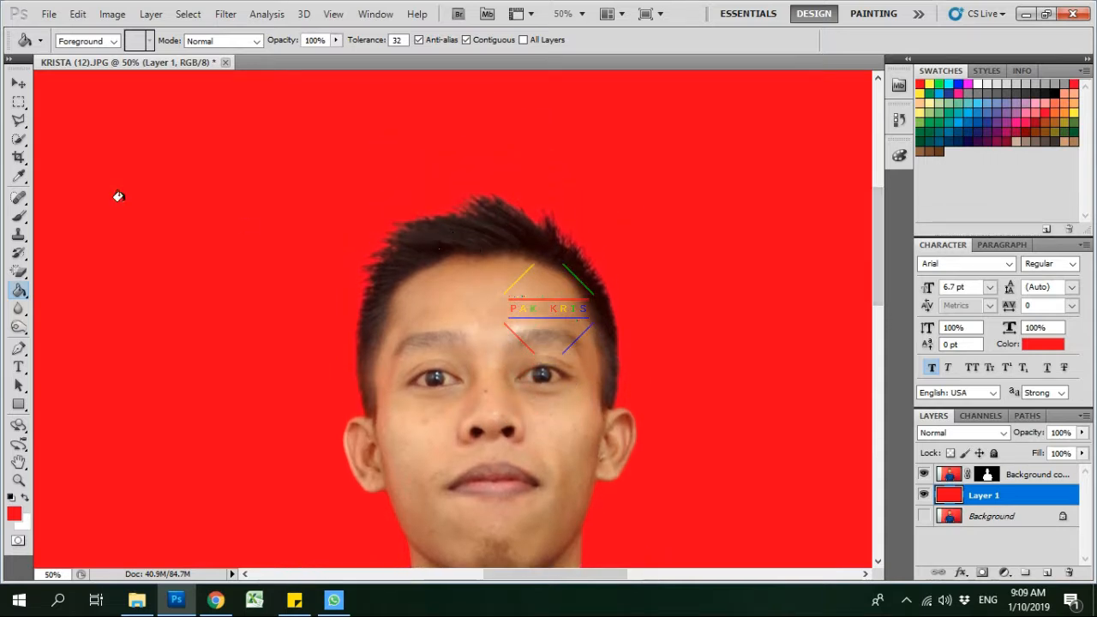
pyautogui.click(18, 101)
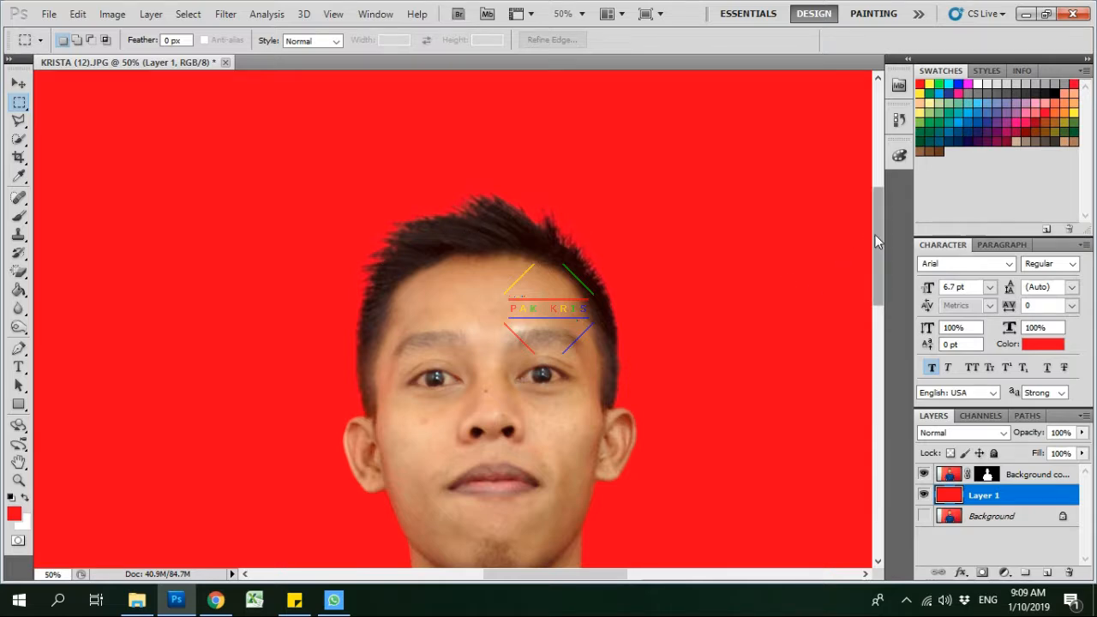
pyautogui.moveTo(876, 234); pyautogui.dragTo(901, 256)
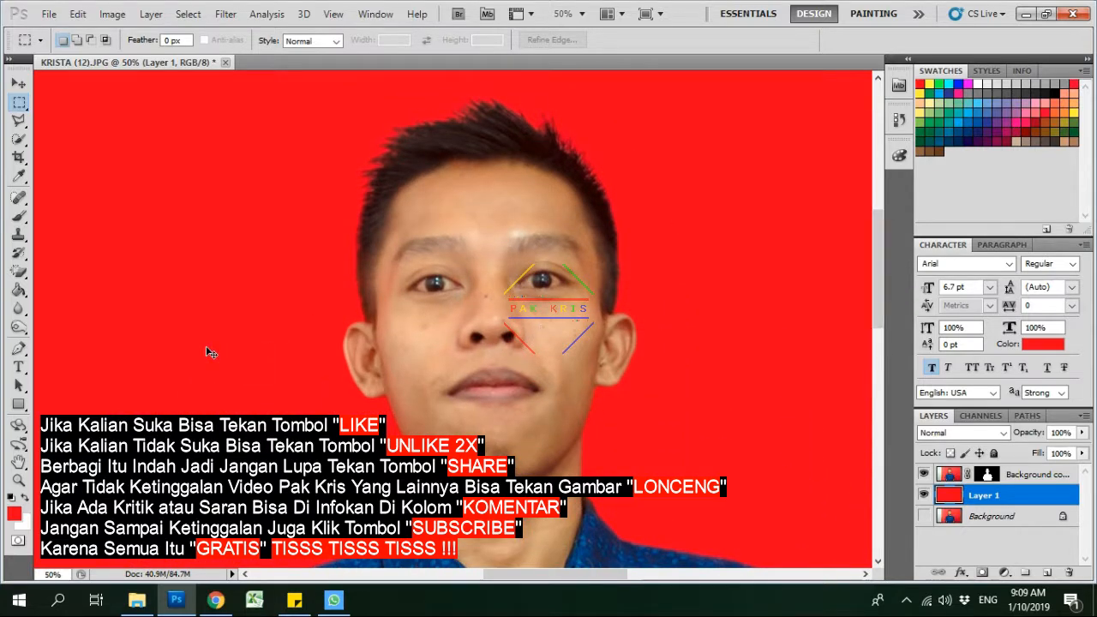
pyautogui.hotkey('ctrl', '-')
pyautogui.hotkey('ctrl', '-')
pyautogui.hotkey('ctrl', '-')
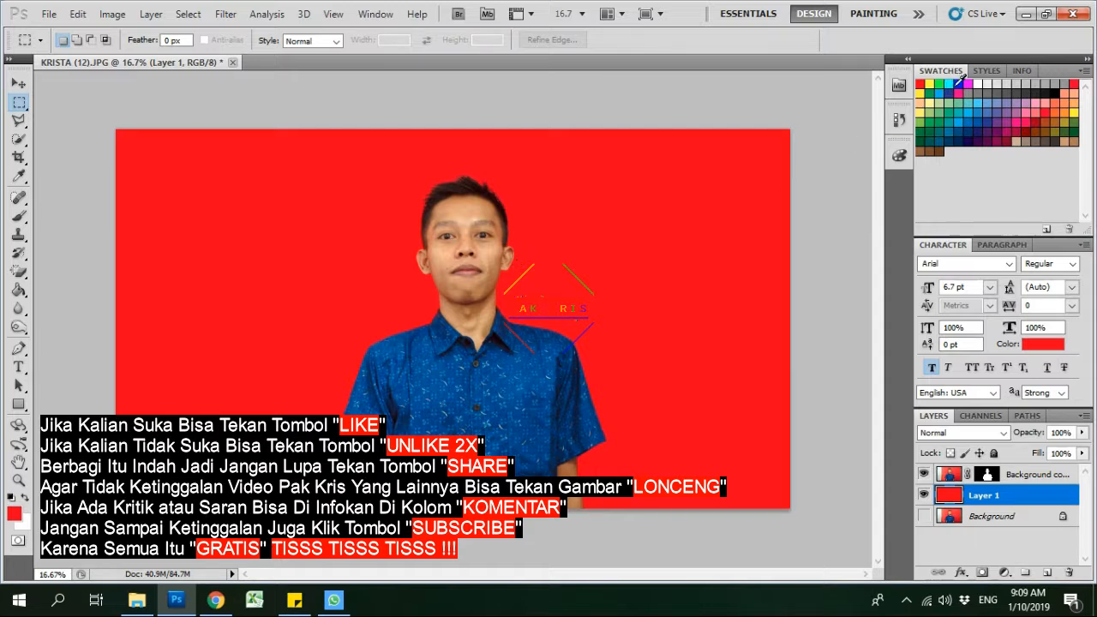
# Fill the layer behind the man with the magenta swatch using the Paint Bucket, and refill it with the cyan swatch.
pyautogui.click(967, 83)
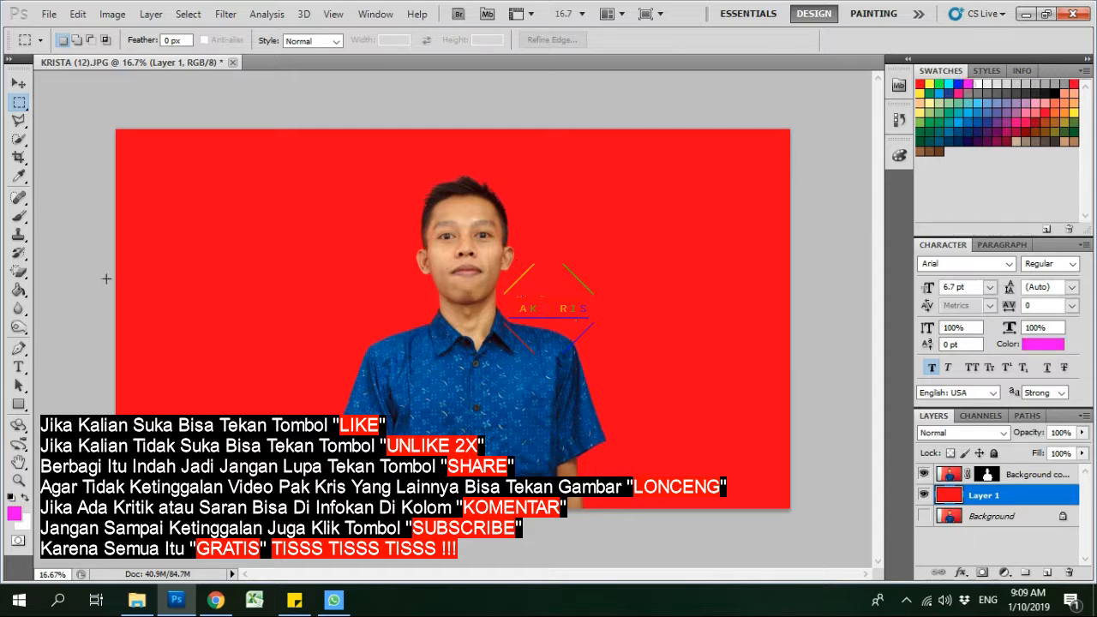
pyautogui.click(19, 291)
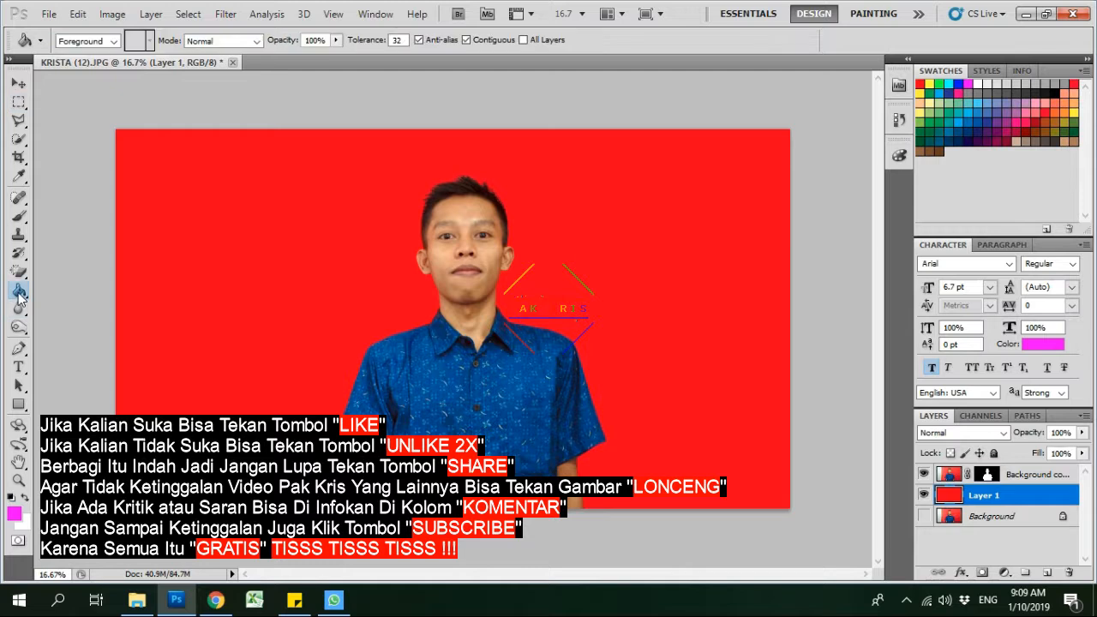
pyautogui.click(249, 230)
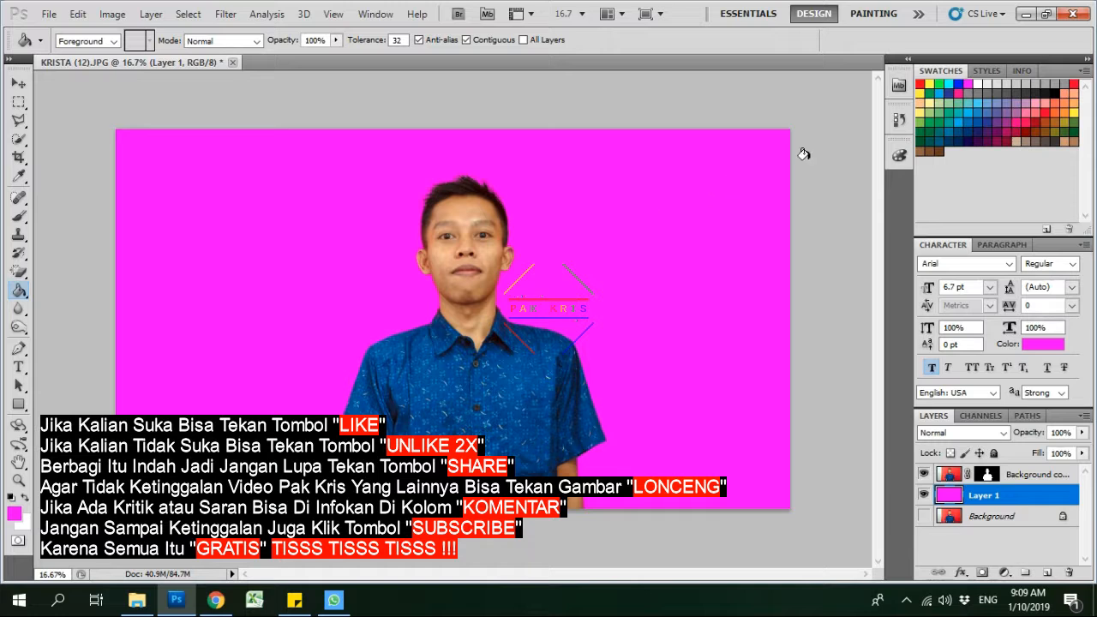
pyautogui.click(955, 83)
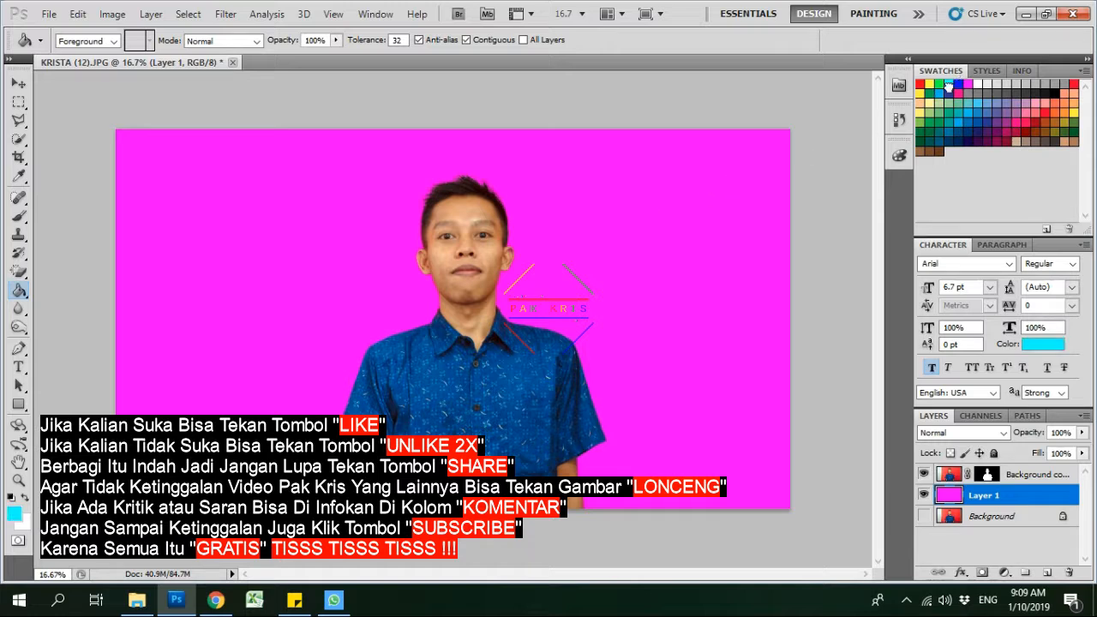
pyautogui.click(358, 214)
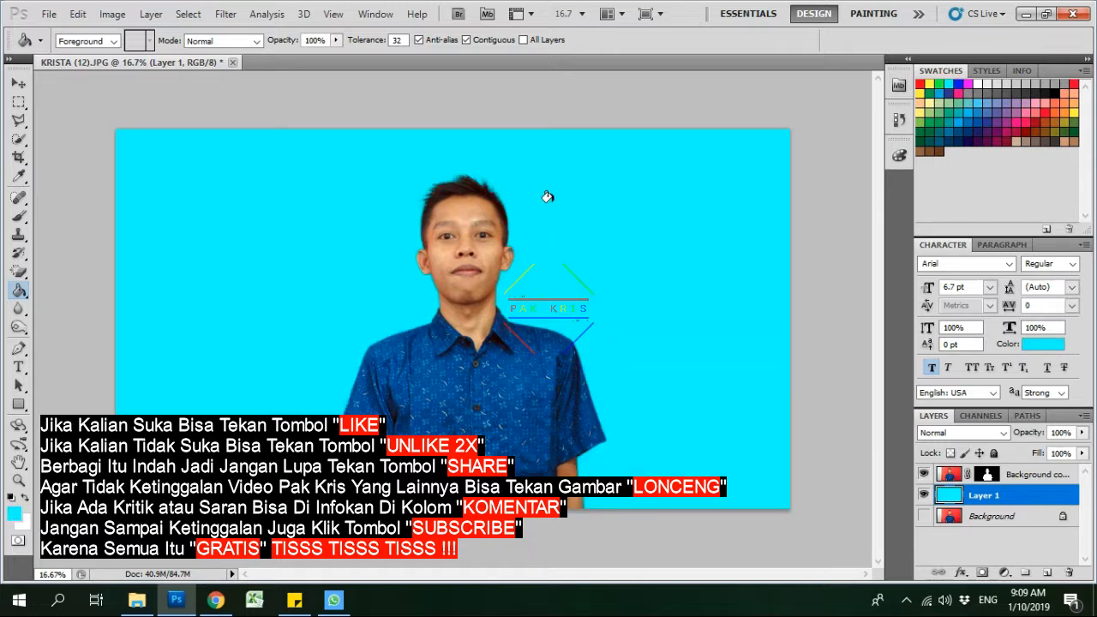